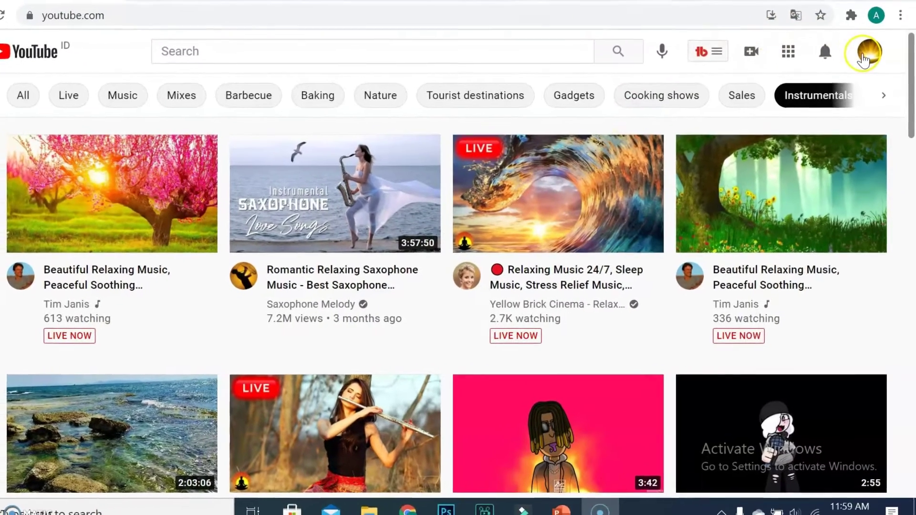
Open YouTube Studio from the account and bring up the channel's analytics.
click(871, 72)
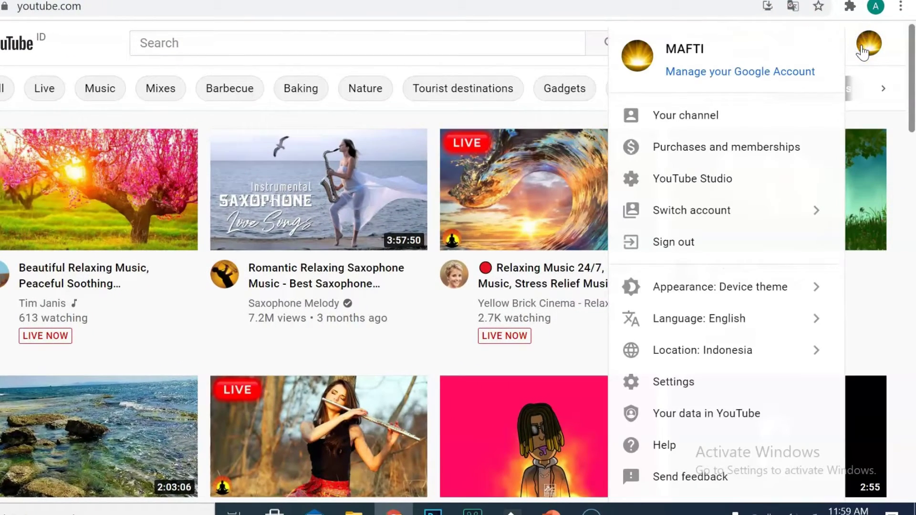
click(674, 189)
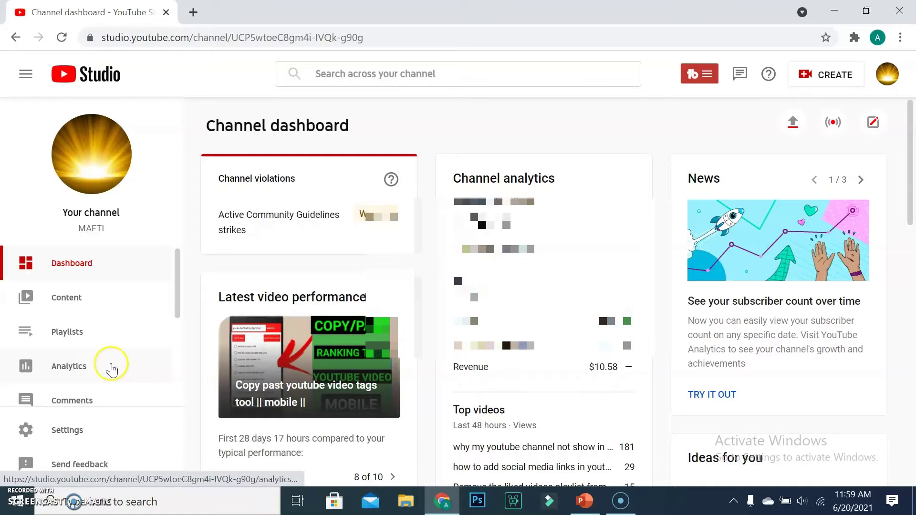
click(111, 368)
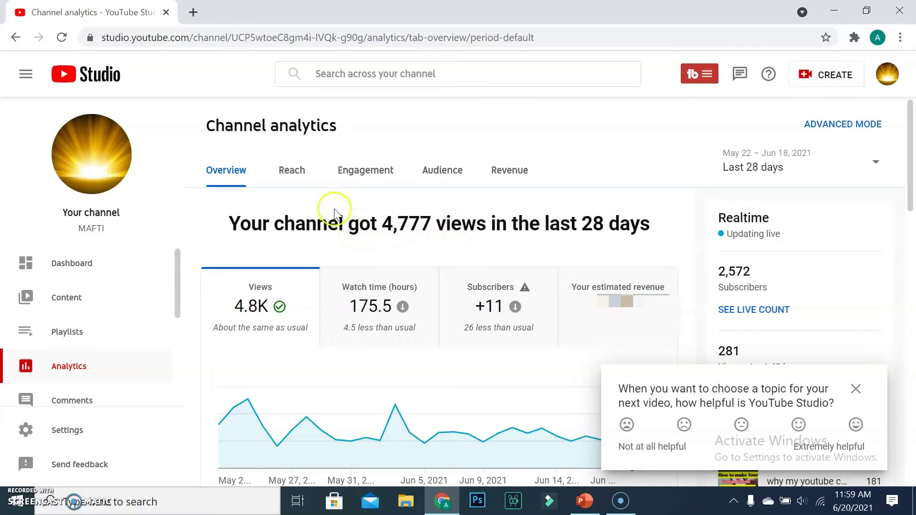
Review the Reach report's impressions and traffic sources for the last 28 days, dismissing the feedback survey.
click(293, 180)
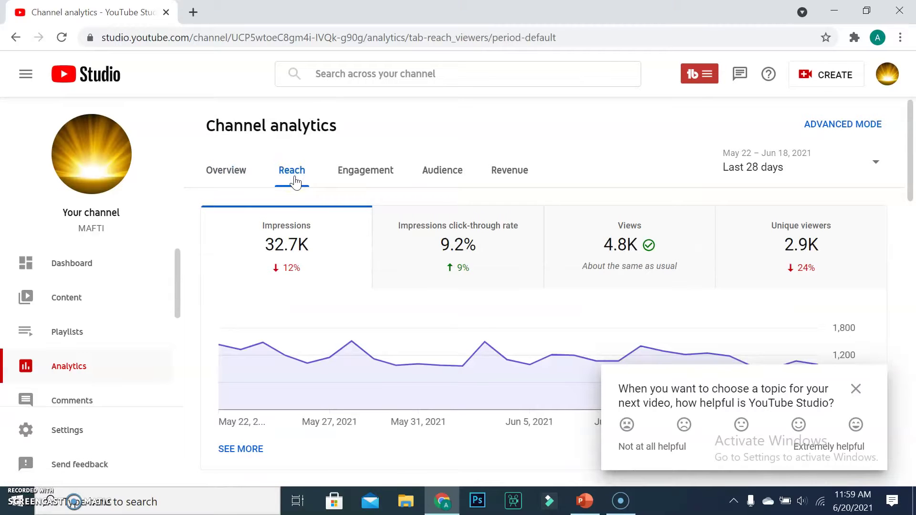
drag(910, 194, 913, 289)
mouse_move(279, 336)
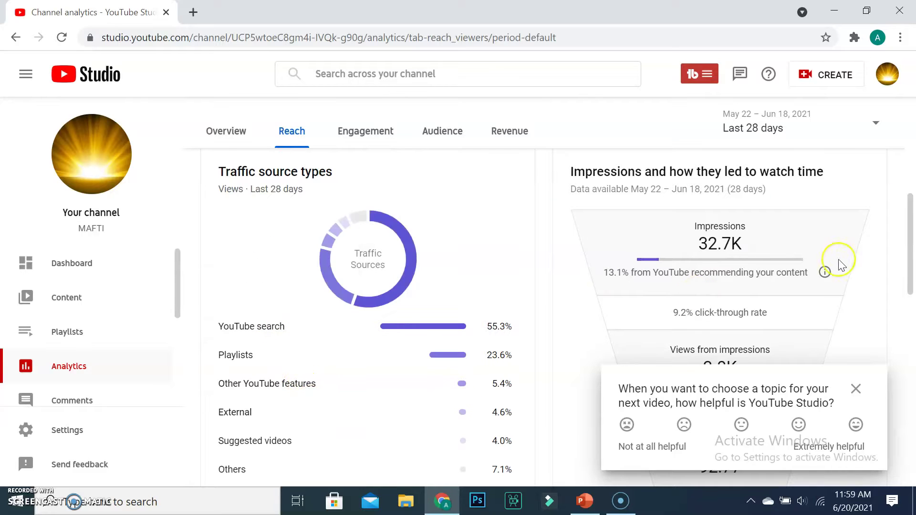
drag(912, 252, 913, 362)
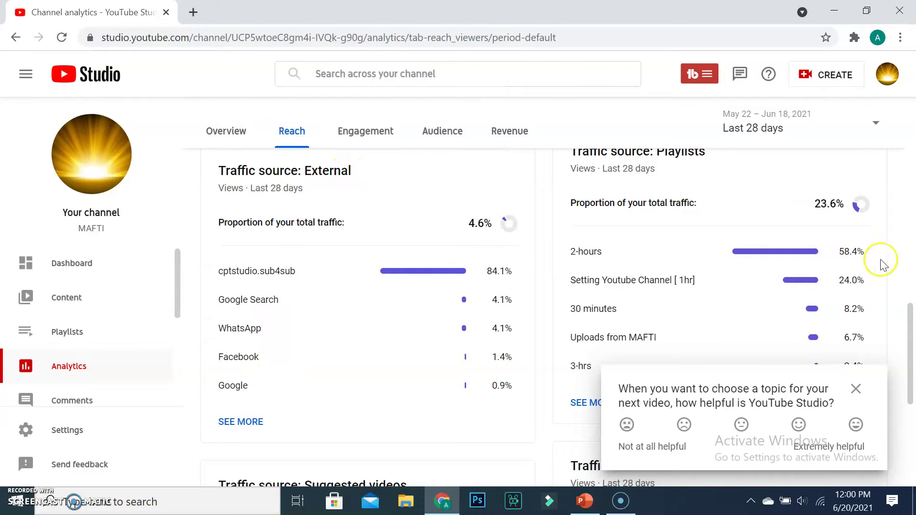
scroll(909, 310, up, 1)
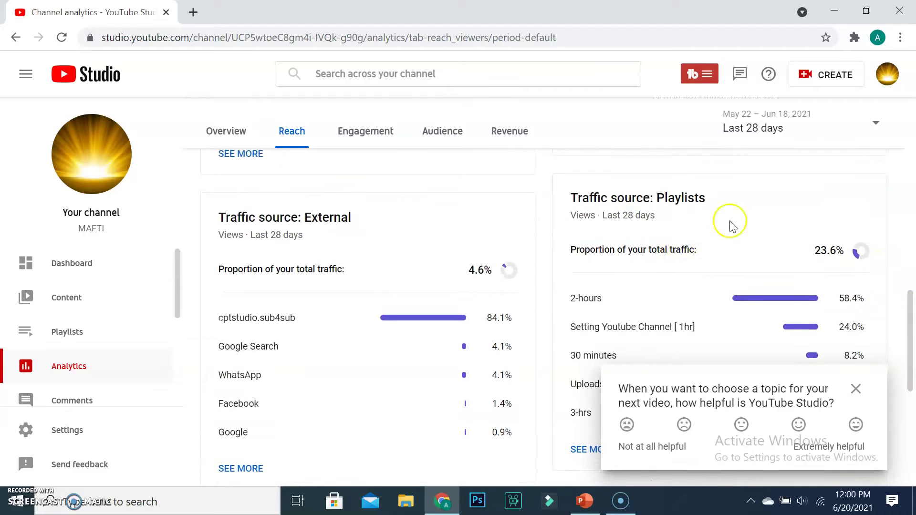
scroll(909, 310, down, 6)
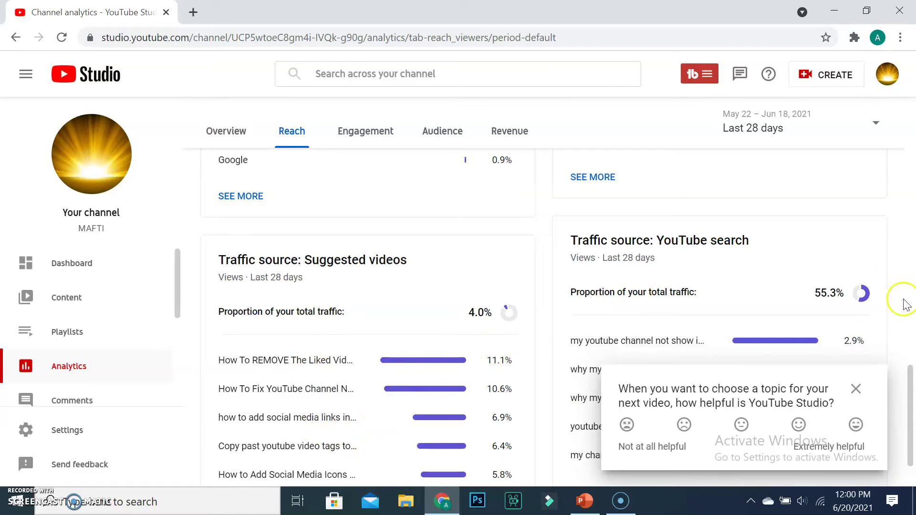
scroll(907, 375, down, 1)
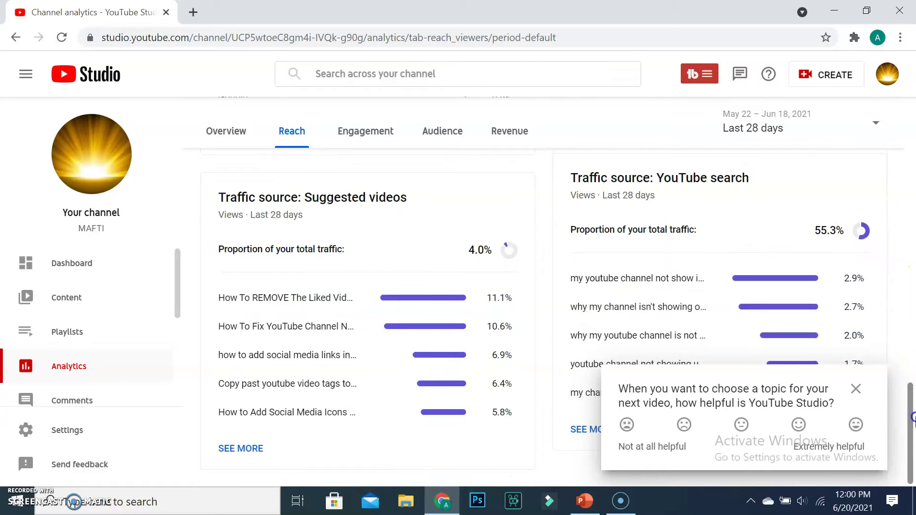
click(856, 389)
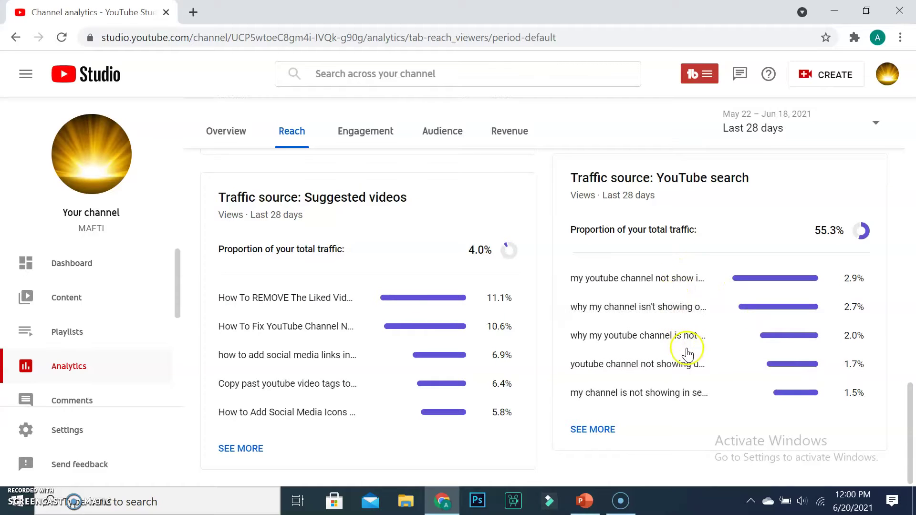
Review the Engagement report, including watch time, average view duration and audience retention.
click(368, 139)
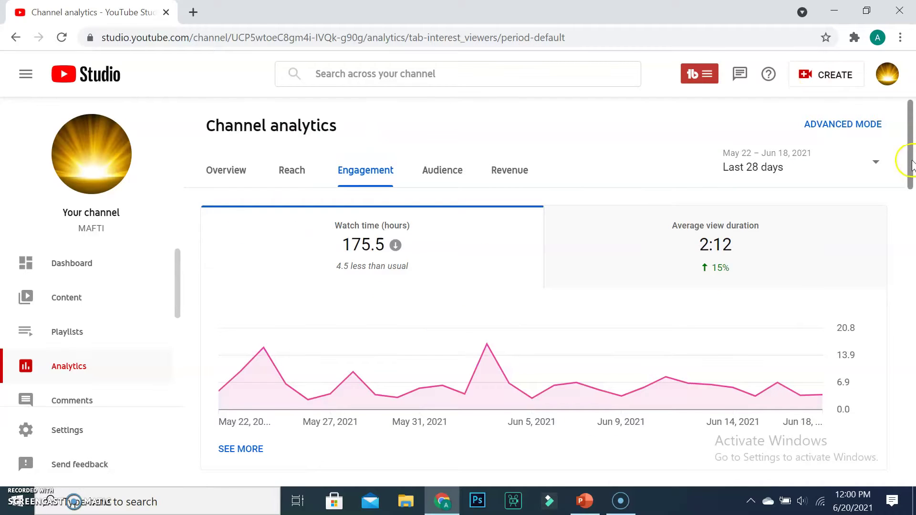
scroll(911, 162, down, 1)
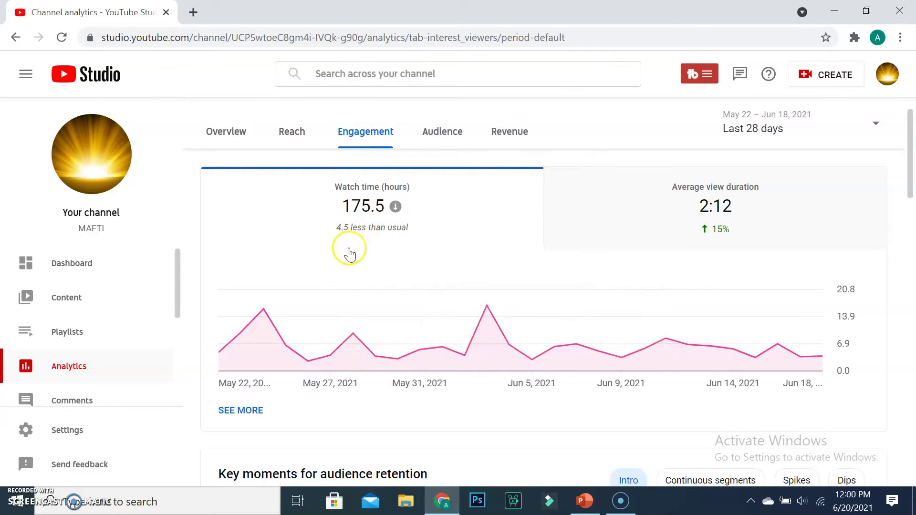
scroll(911, 244, down, 5)
scroll(912, 244, down, 1)
drag(912, 255, 909, 143)
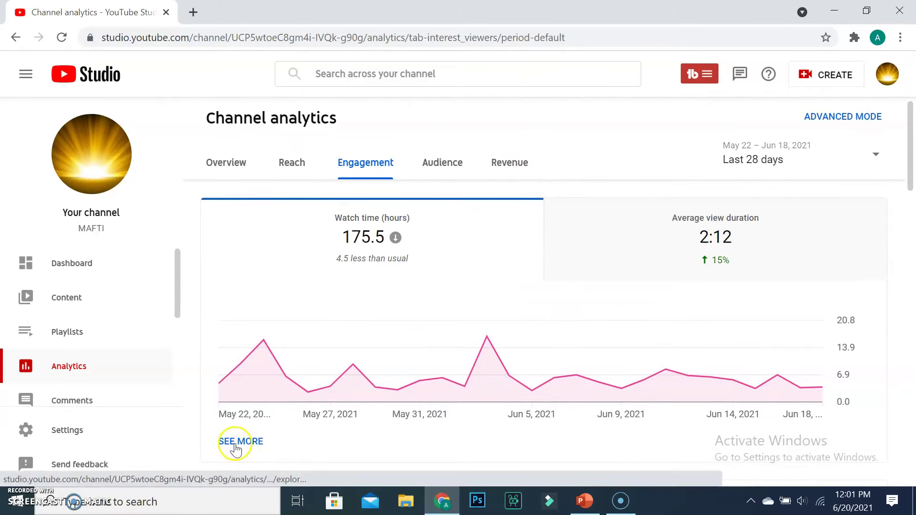
Open the expanded watch time report and examine the per-video chart and table.
click(236, 444)
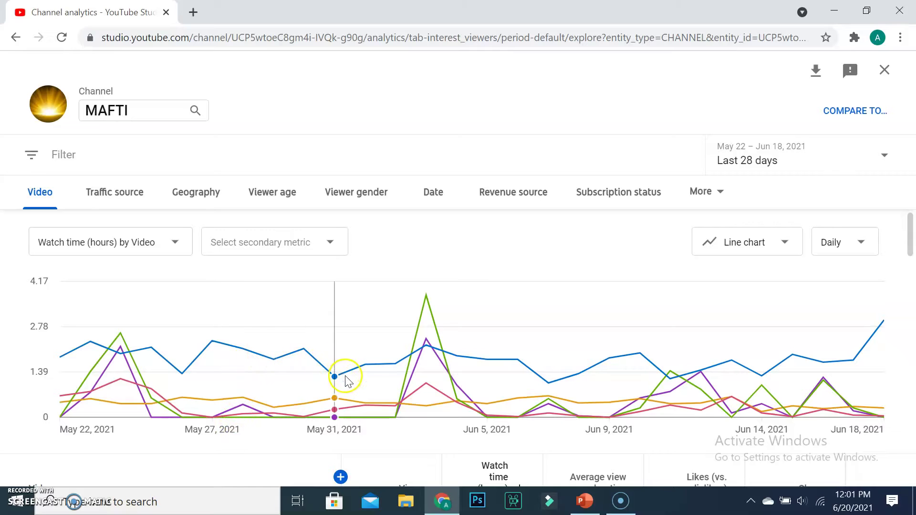
drag(911, 220, 911, 240)
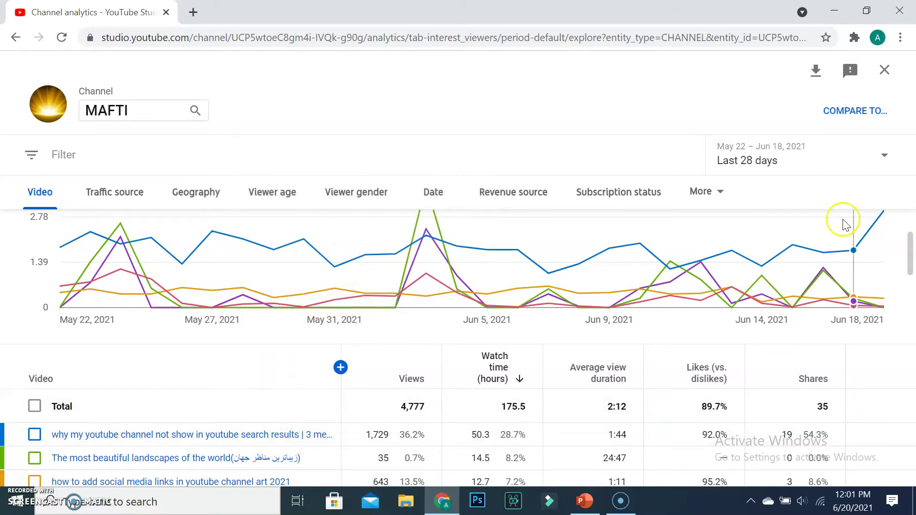
drag(911, 248, 912, 282)
scroll(538, 256, up, 4)
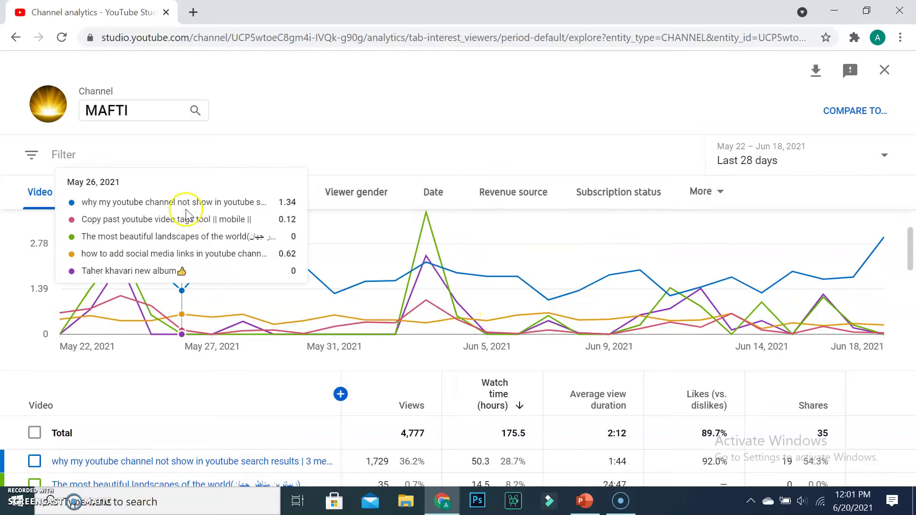
Break watch time down by geography and examine the figures for each country.
click(198, 194)
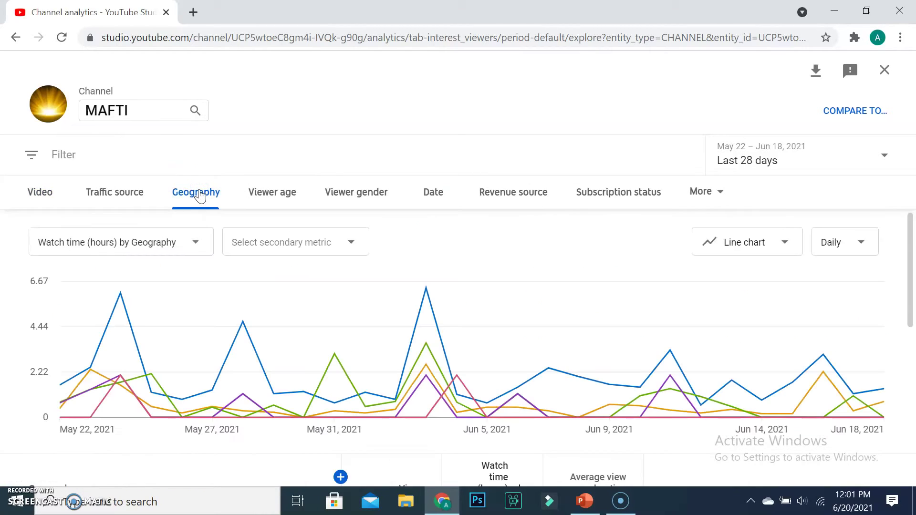
drag(912, 231, 912, 284)
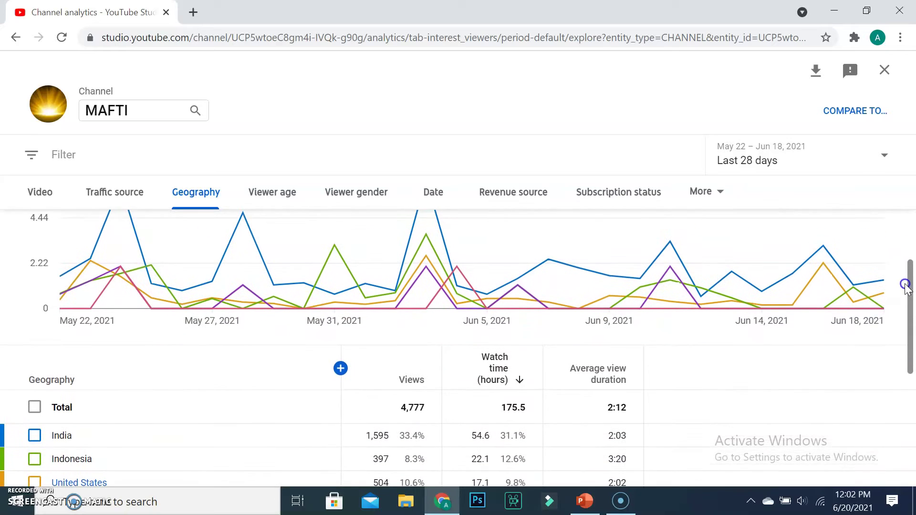
mouse_move(576, 271)
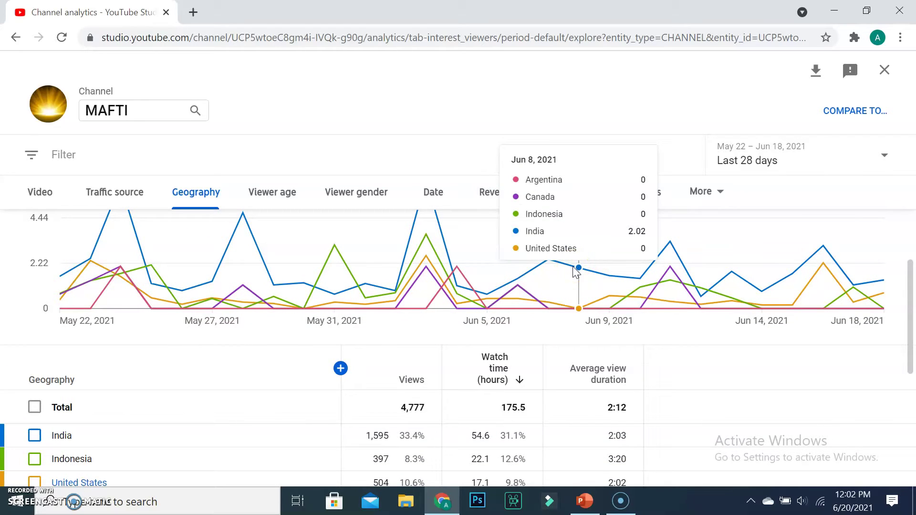
drag(911, 307, 913, 370)
Break watch time down by viewer age and examine the figures for each age group.
click(282, 197)
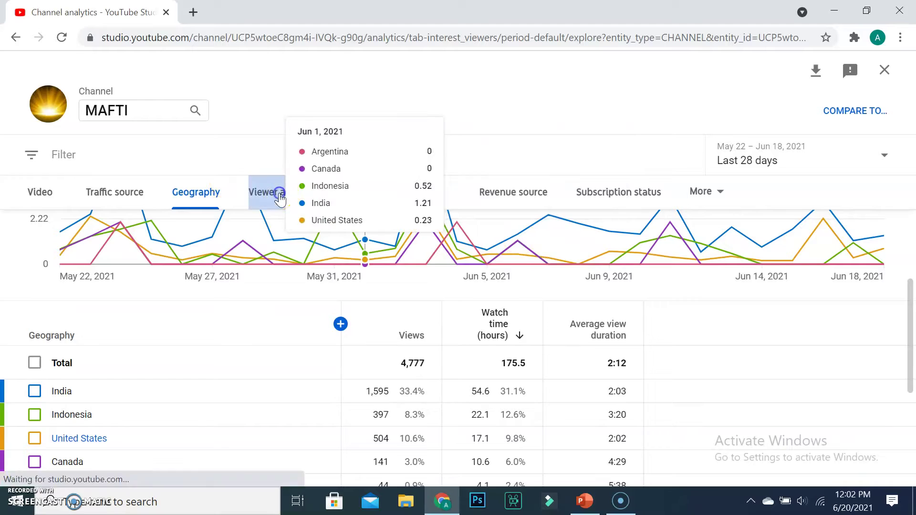
drag(909, 216, 915, 319)
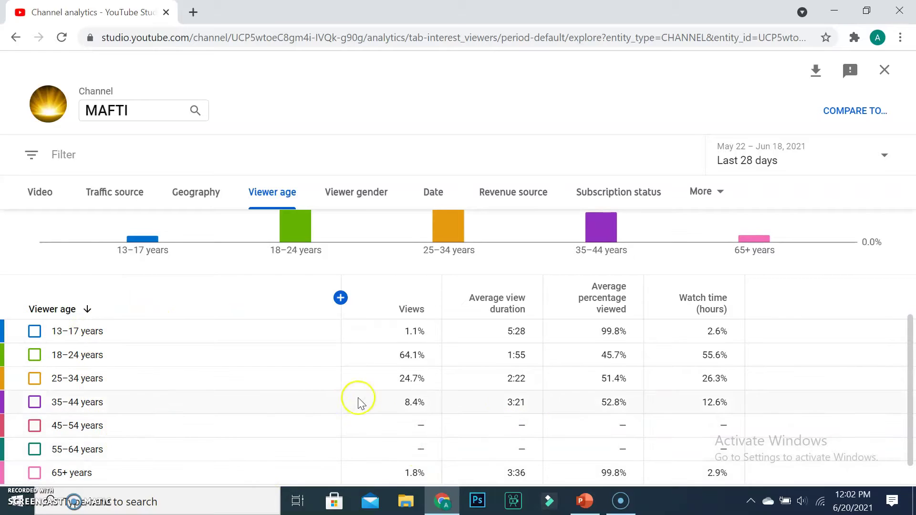
drag(912, 360, 902, 239)
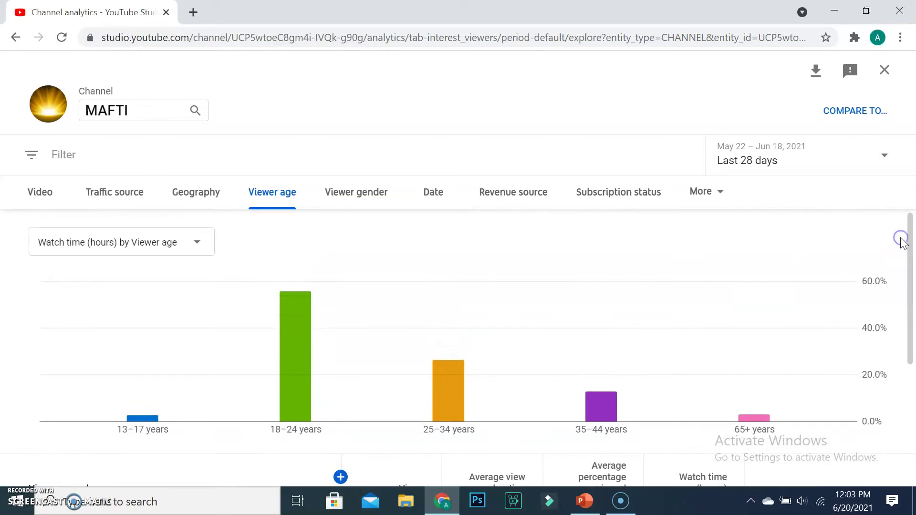
Break watch time down by viewer gender and compare the male and female figures.
click(347, 197)
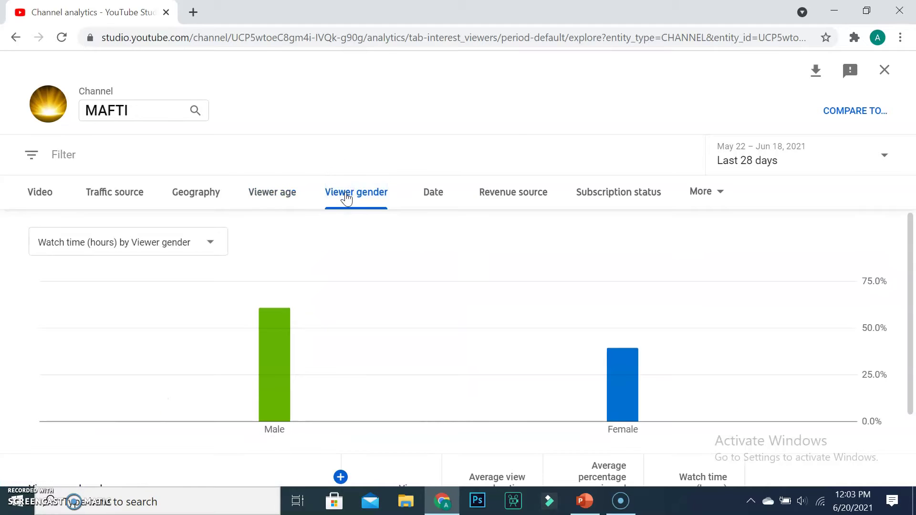
mouse_move(268, 320)
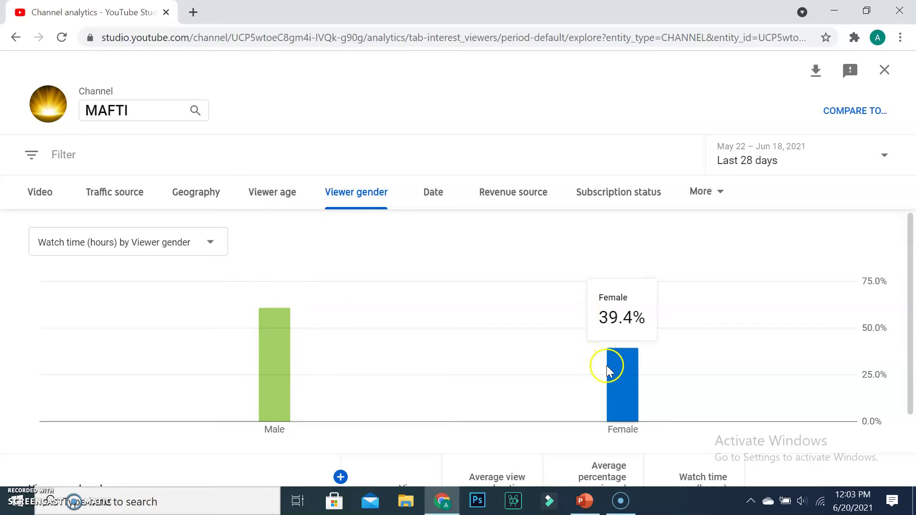
drag(910, 345, 914, 432)
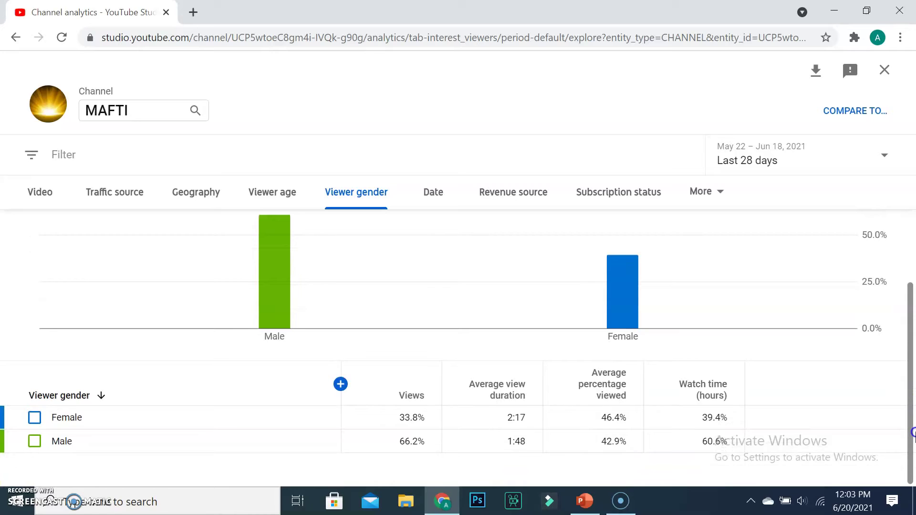
scroll(675, 331, up, 2)
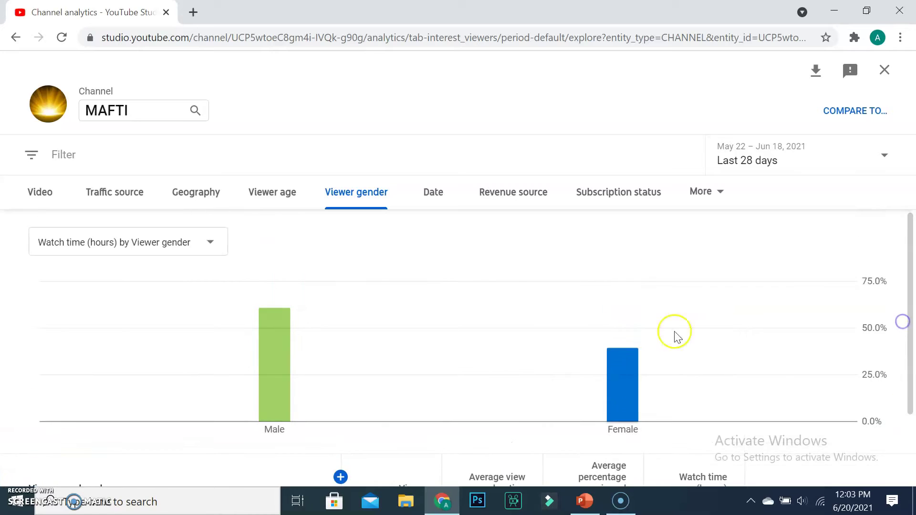
Show watch time by date and look through the available secondary and primary metrics.
click(435, 193)
drag(910, 221, 887, 211)
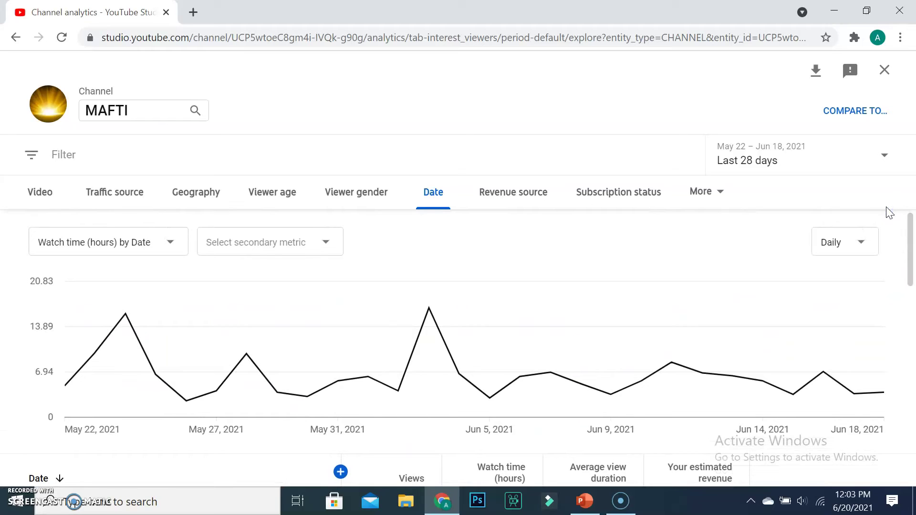
click(318, 247)
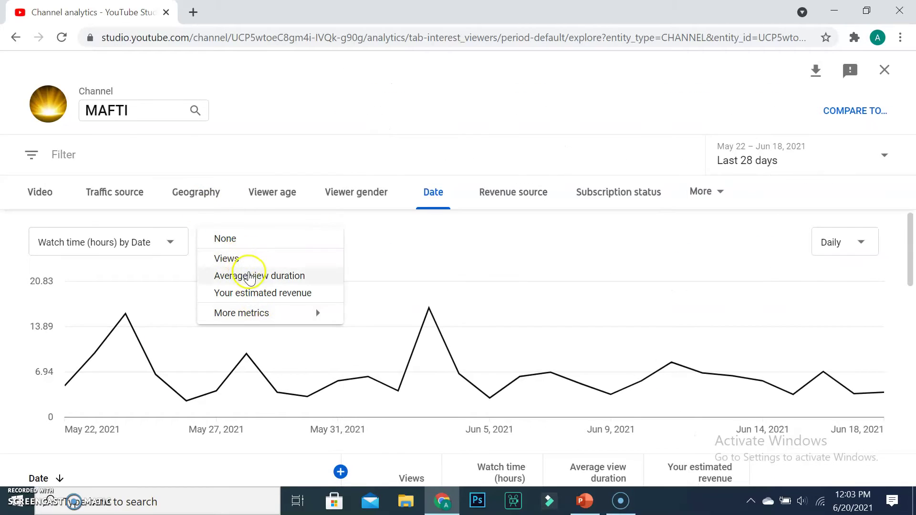
click(169, 242)
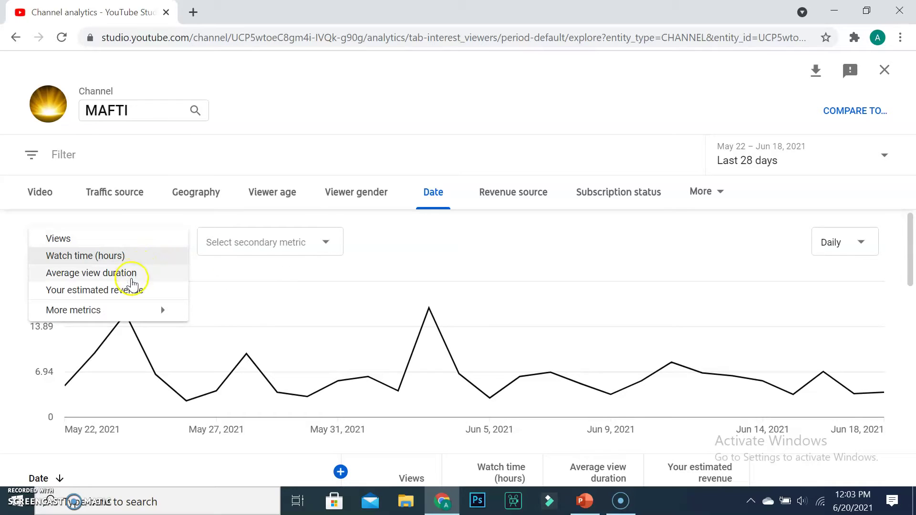
Break watch time down by traffic source and examine the figures for each source.
click(117, 196)
click(116, 195)
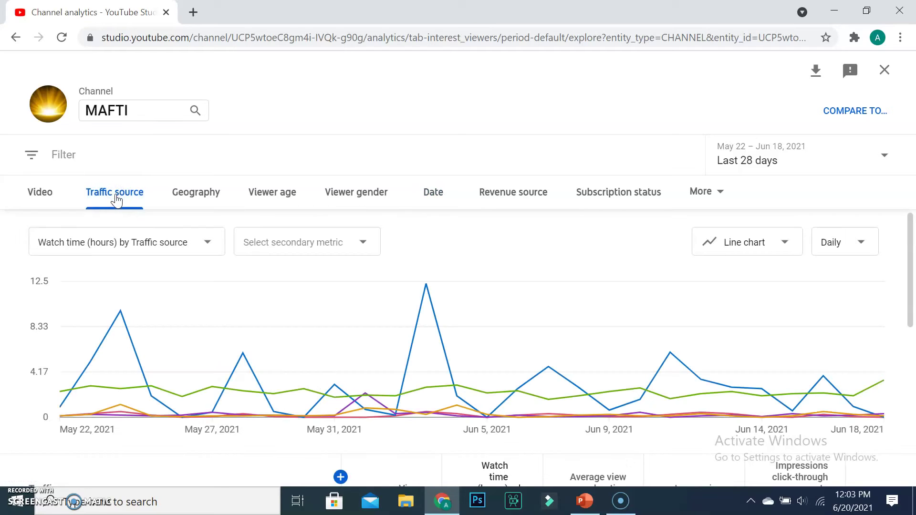
drag(910, 231, 913, 315)
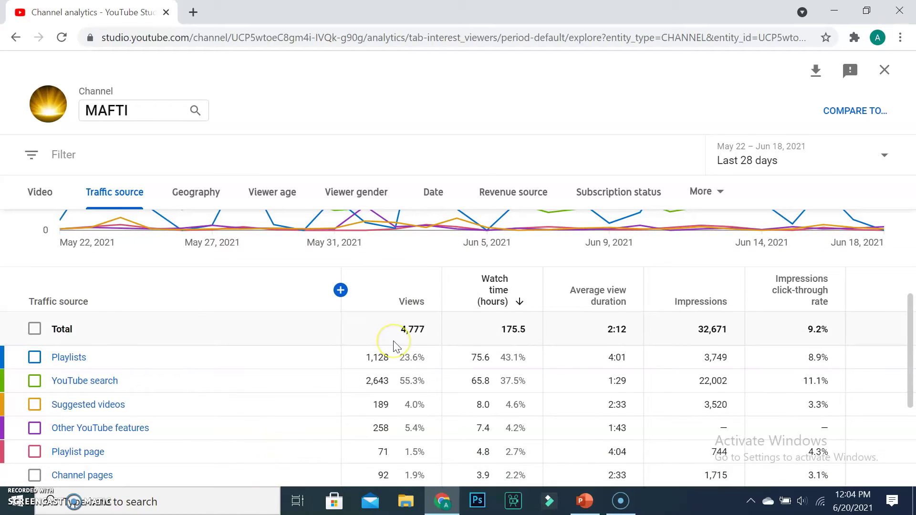
Look through the additional report breakdowns, such as device type and operating system, without choosing one.
click(720, 191)
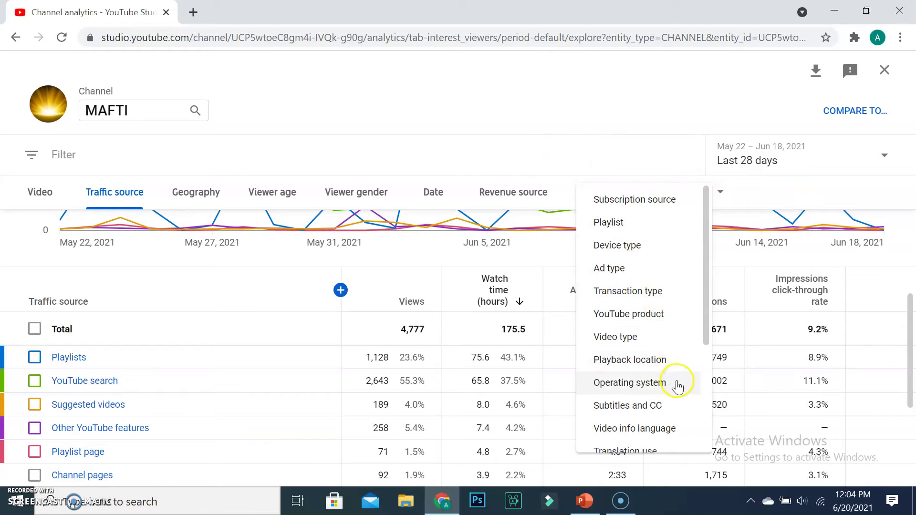
drag(706, 324, 614, 434)
click(536, 145)
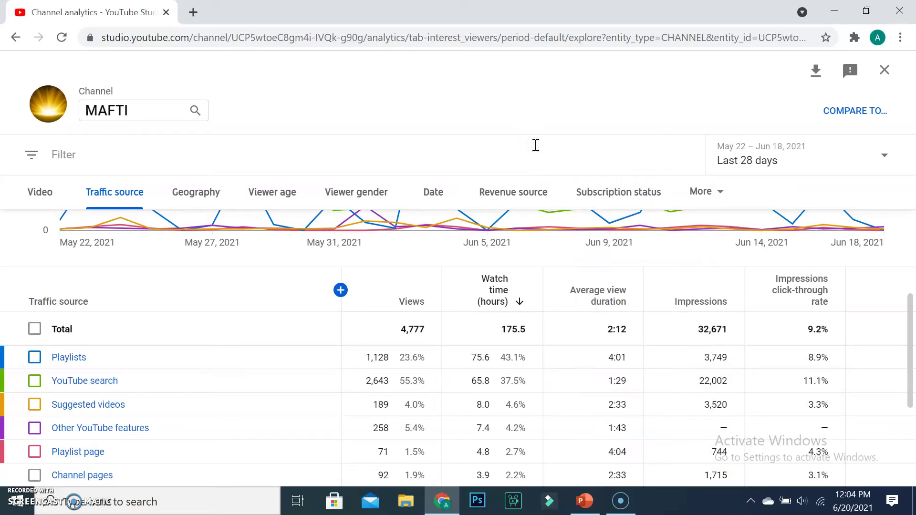
Break watch time down by subscription status and compare subscribed with non-subscribed viewers.
click(636, 200)
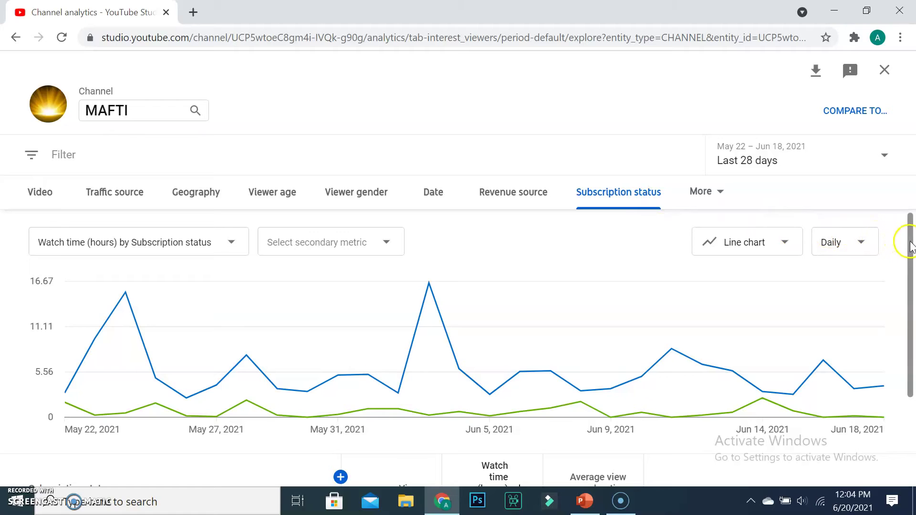
drag(911, 243, 911, 327)
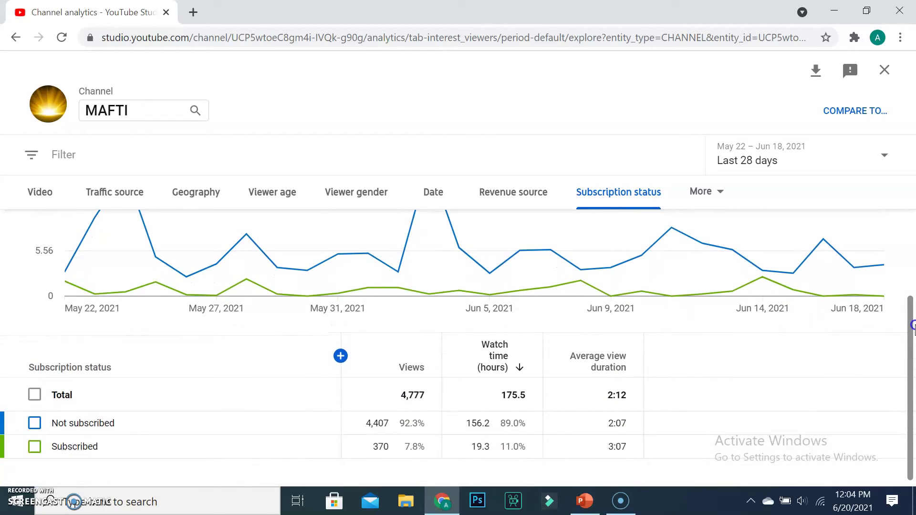
Examine the daily watch time chart and the table rows for subscribed and non-subscribed viewers.
drag(912, 327, 892, 243)
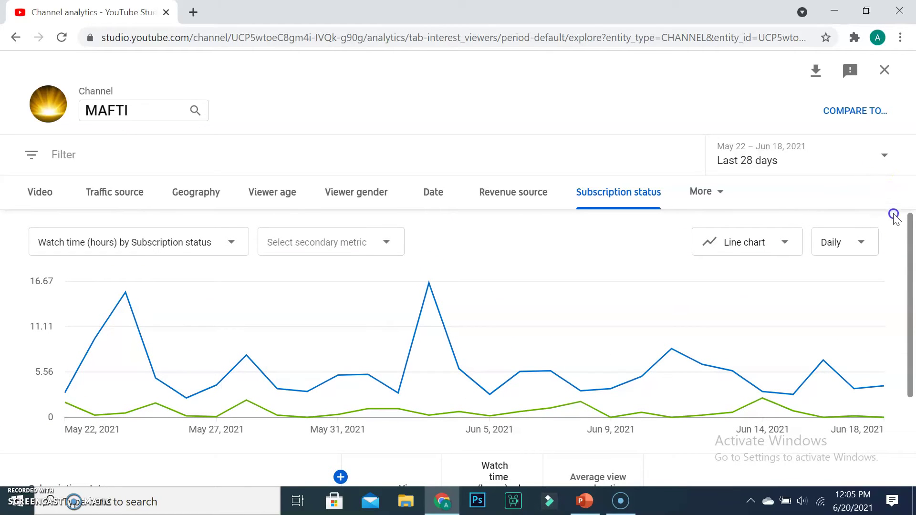
drag(905, 243, 906, 290)
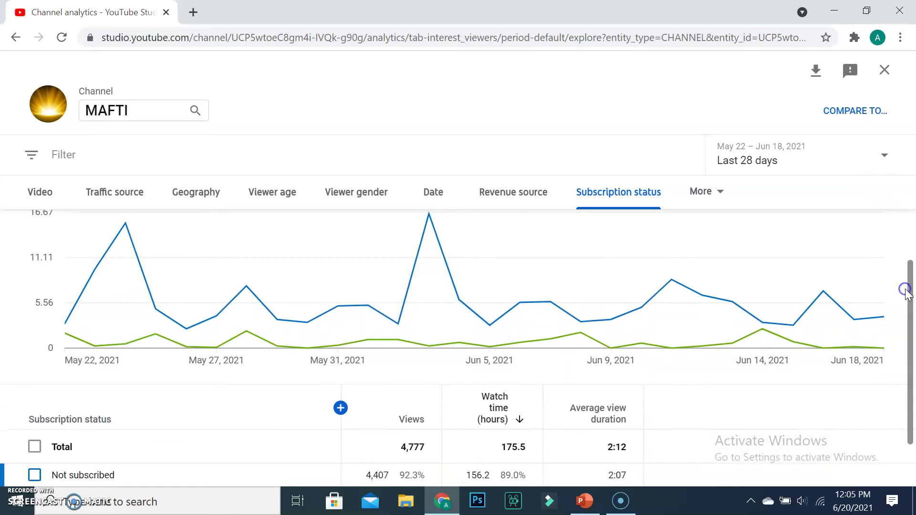
mouse_move(716, 303)
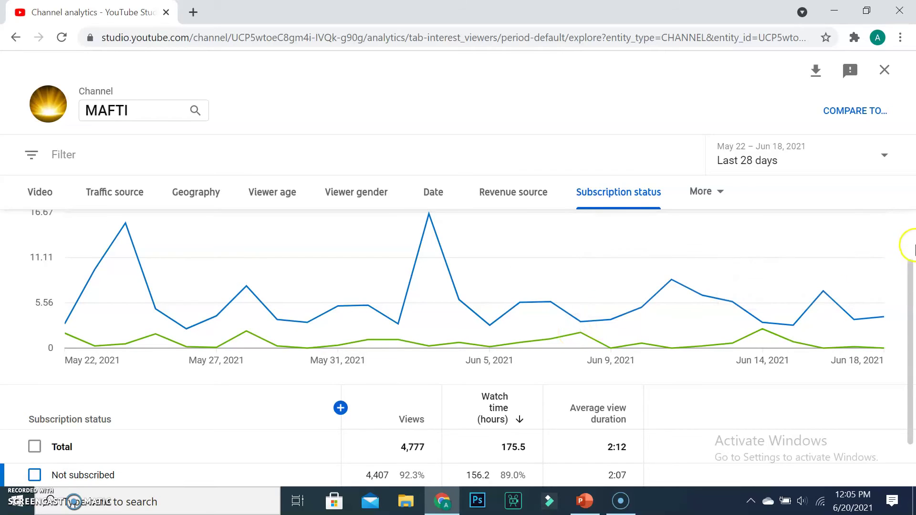
drag(913, 275, 913, 319)
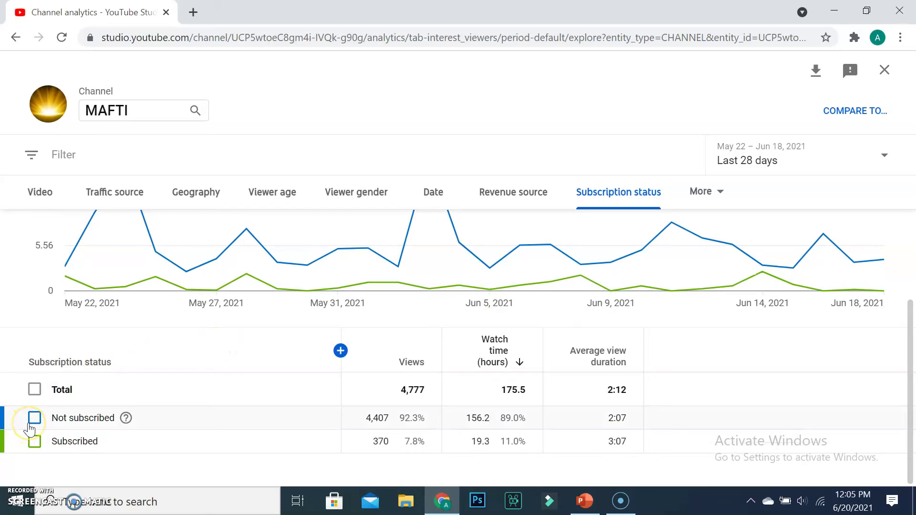
click(123, 439)
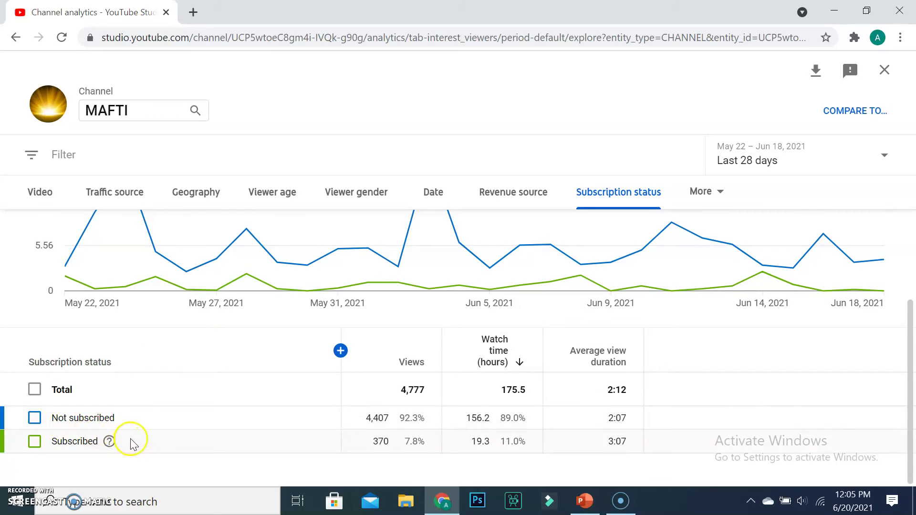
mouse_move(491, 364)
Look through the available report filters, such as device type, geography and post type, without applying one.
click(294, 321)
click(30, 163)
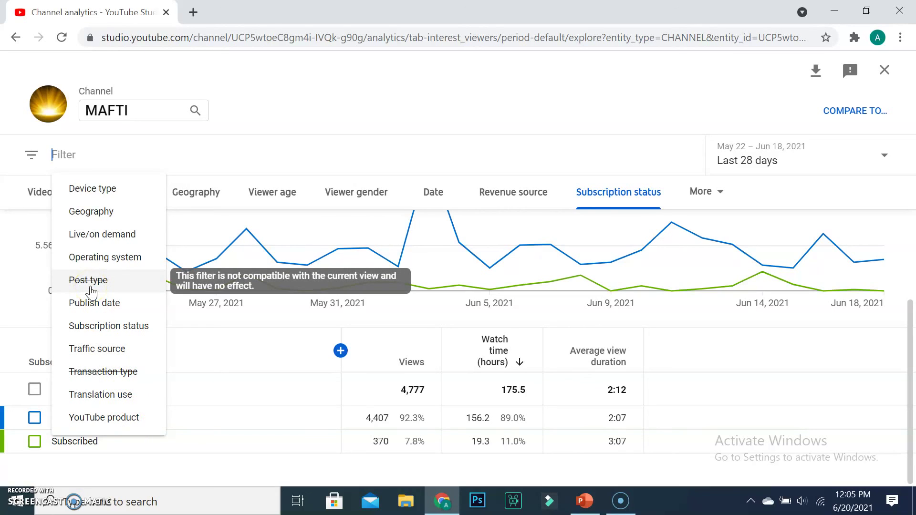
click(106, 459)
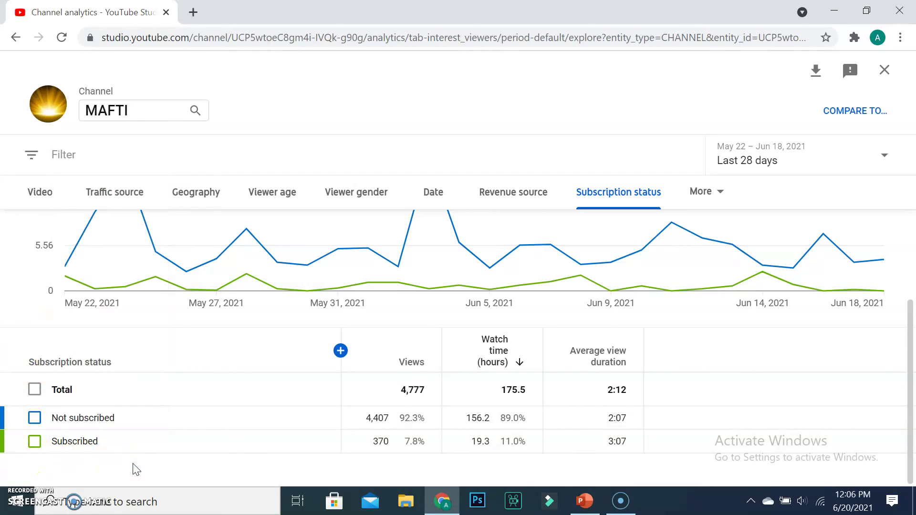